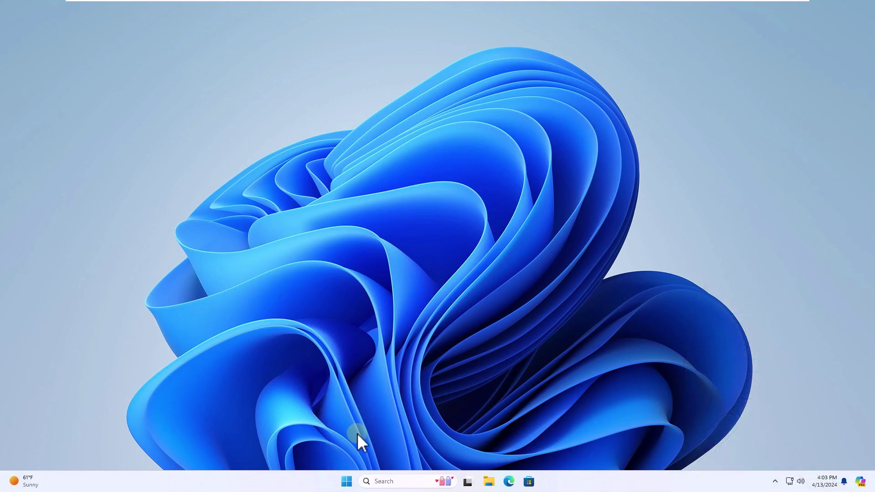
# Check the memory usage in Task Manager's performance view, and close Task Manager.
pyautogui.press('super+x')
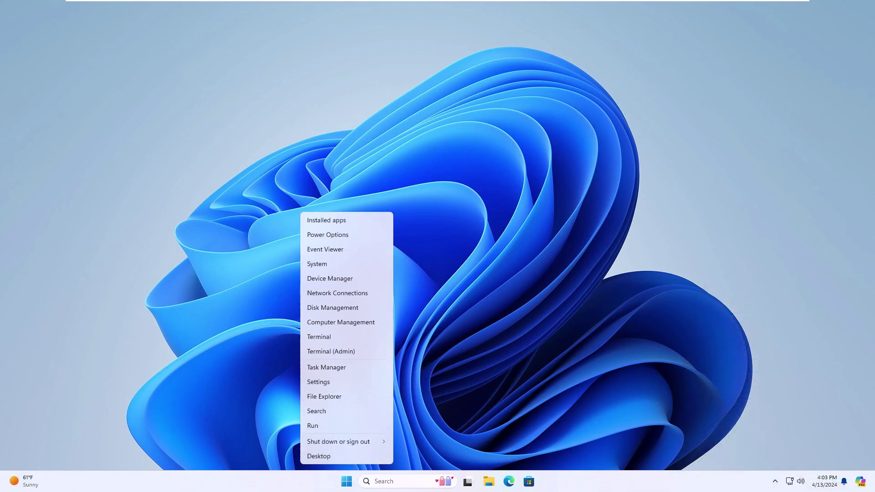
pyautogui.click(371, 367)
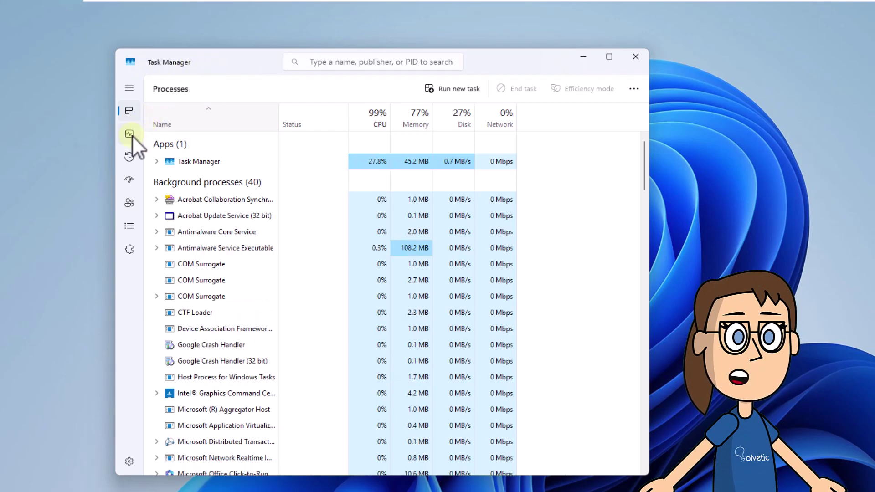
pyautogui.click(131, 134)
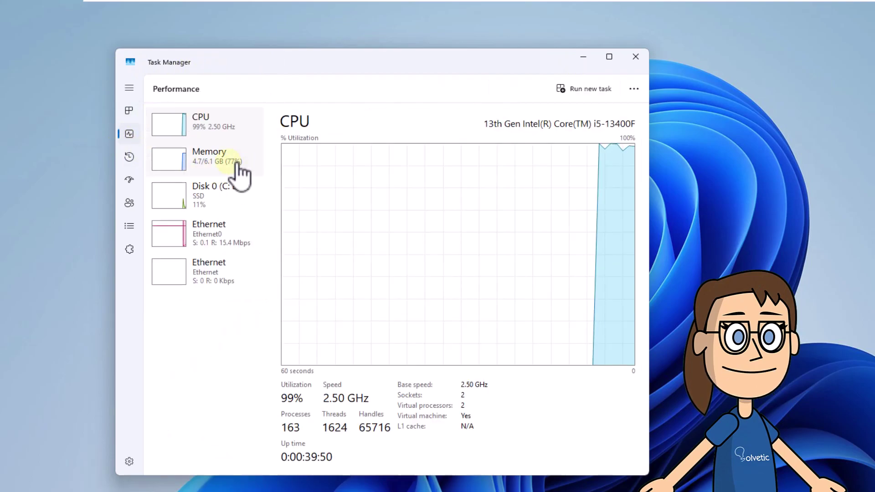
pyautogui.click(237, 164)
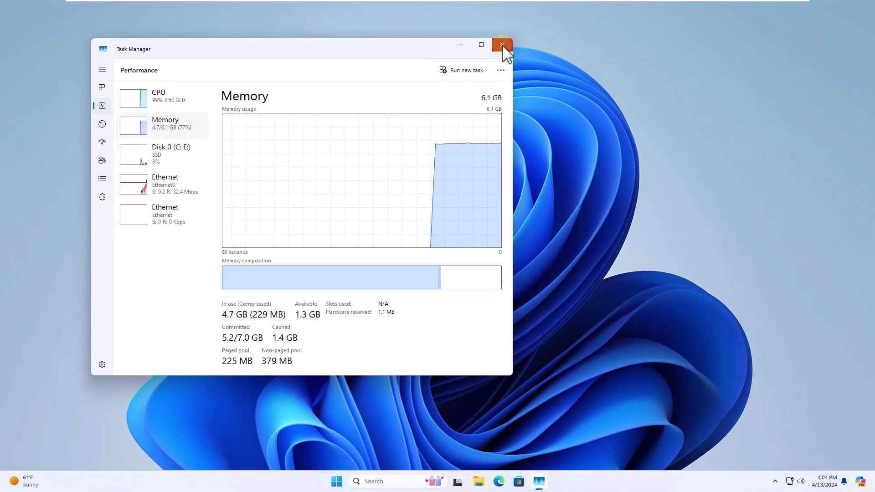
pyautogui.click(503, 45)
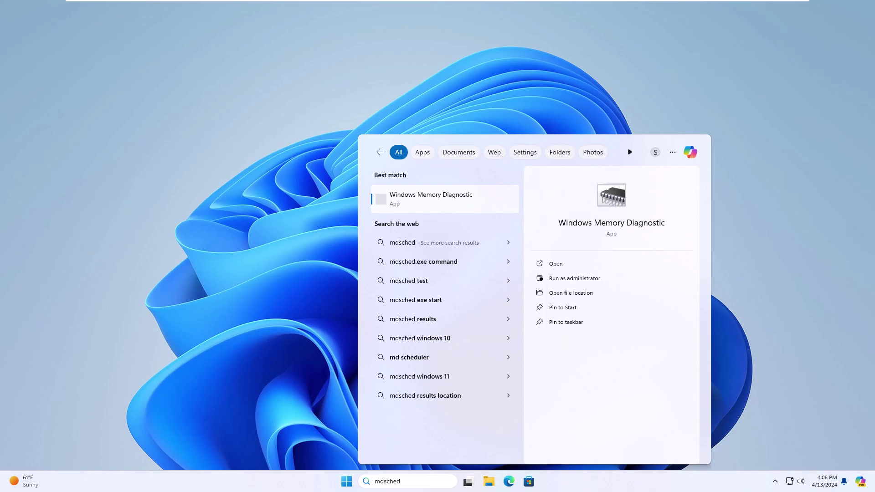
# Launch Windows Memory Diagnostic and choose to restart now and check for problems.
pyautogui.press('Return')
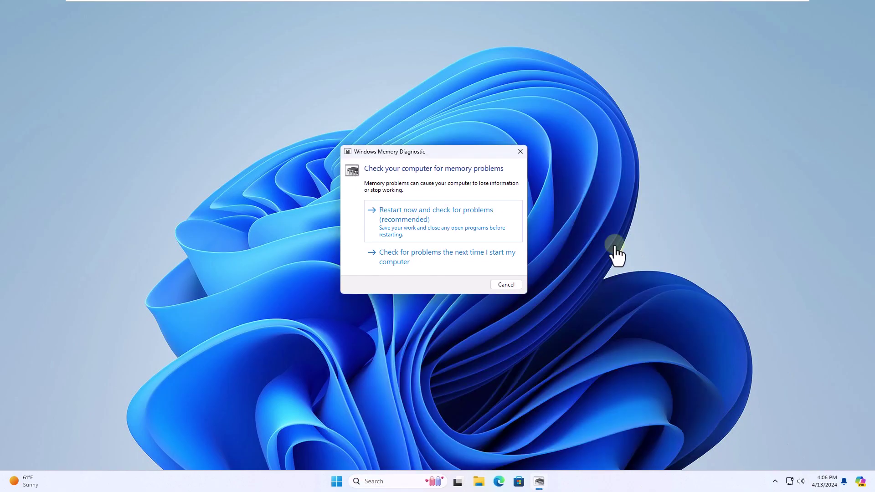
pyautogui.click(430, 221)
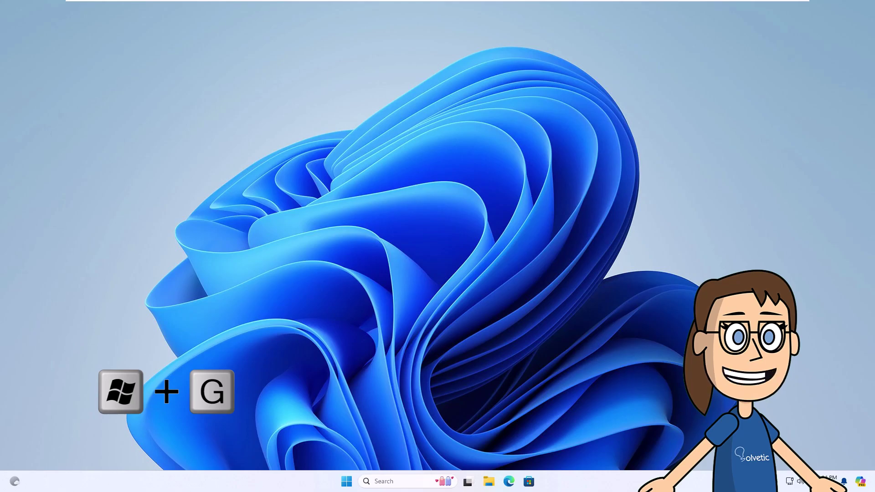
# Check the RAM usage in the Game Bar's Performance widget, and dismiss the overlay.
pyautogui.press('super+g')
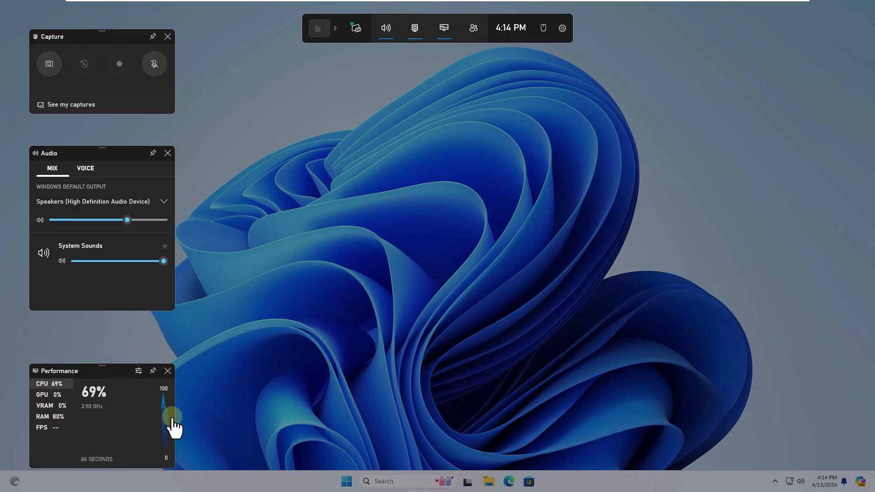
pyautogui.click(605, 225)
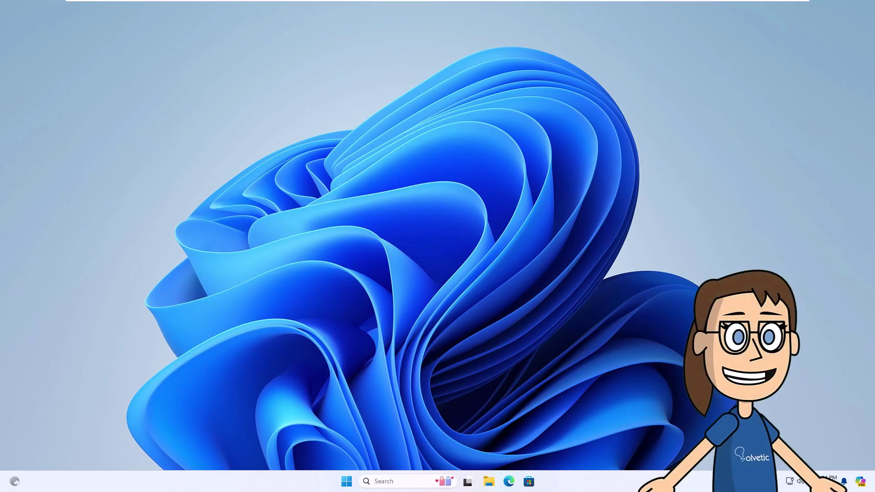
# Search for perfmon, open Performance Monitor and examine the memory figures in its system summary.
pyautogui.click(401, 479)
pyautogui.write('perfmon')
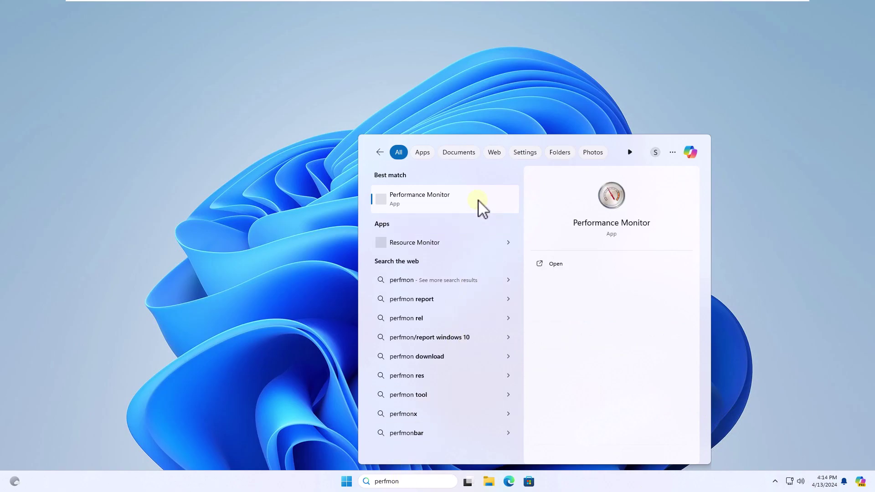
pyautogui.click(479, 201)
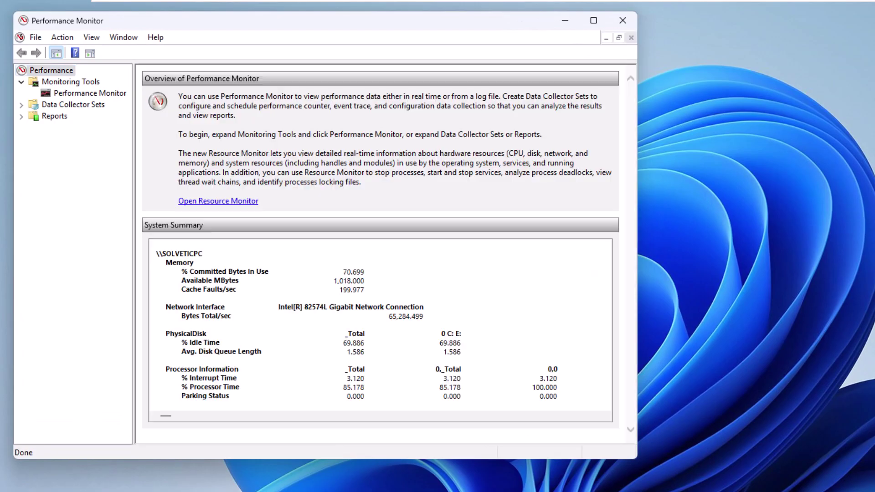
pyautogui.click(179, 256)
pyautogui.click(365, 239)
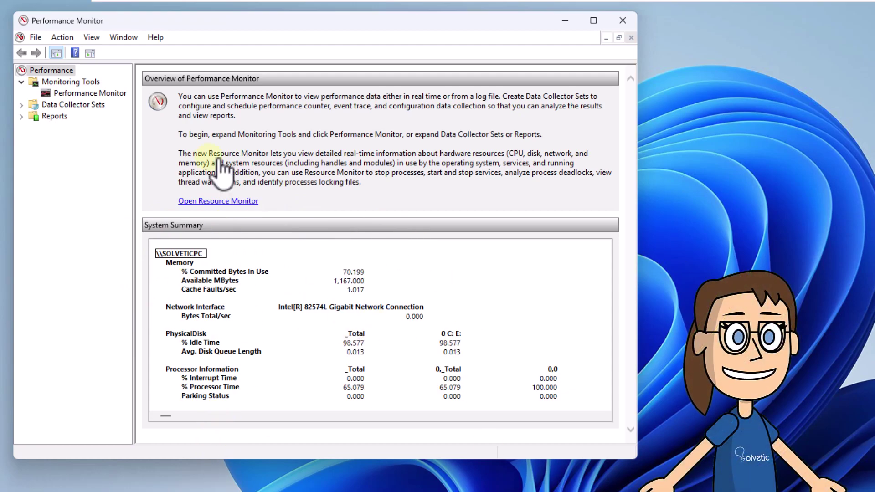
# Expand the System group under Data Collector Sets and open the System Performance set.
pyautogui.click(52, 106)
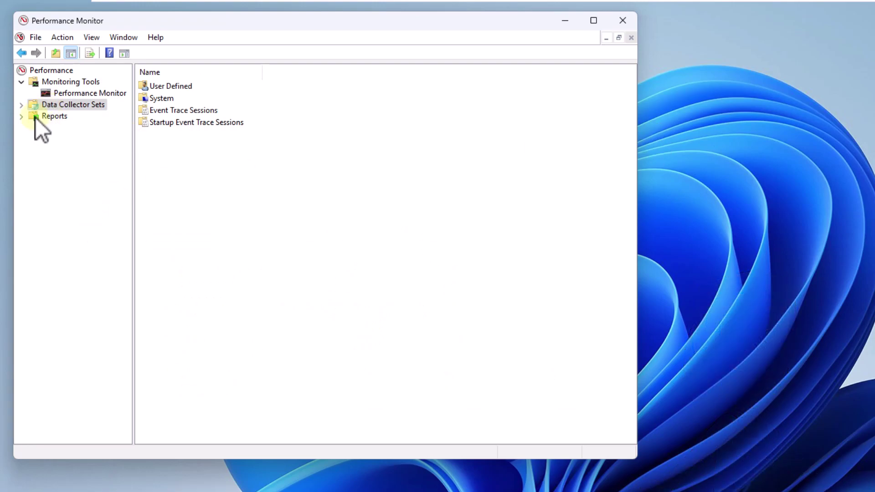
pyautogui.click(22, 105)
pyautogui.click(57, 128)
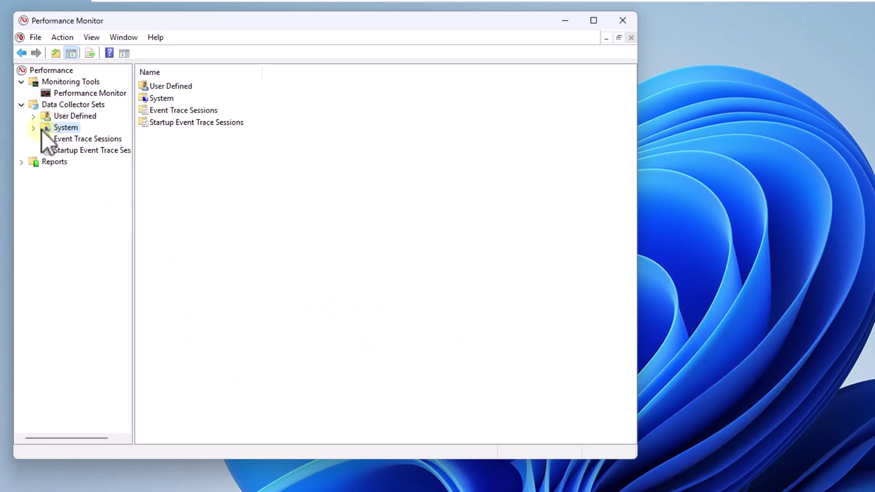
pyautogui.click(33, 128)
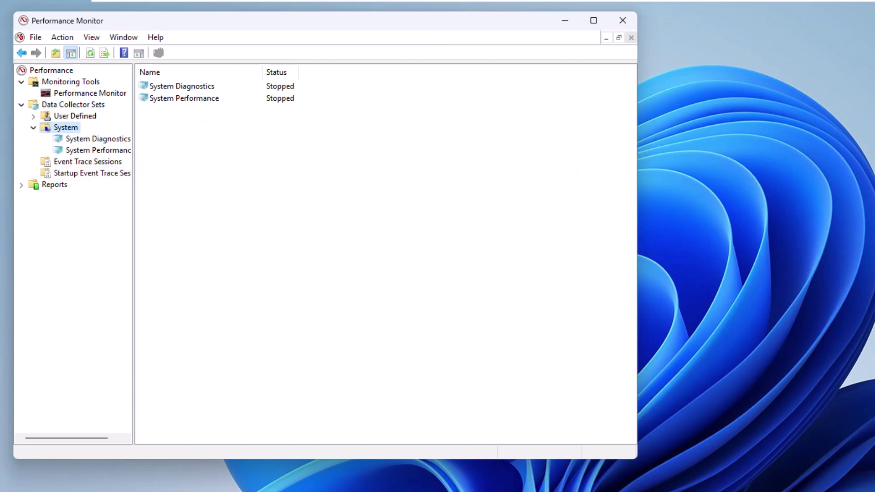
pyautogui.click(111, 151)
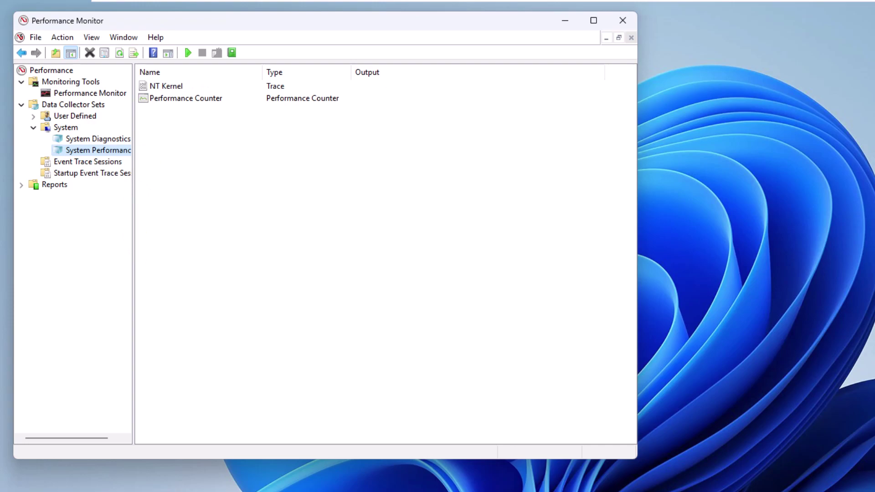
# Start the System Performance data collector set, stop it to generate its report, and close Performance Monitor.
pyautogui.click(188, 54)
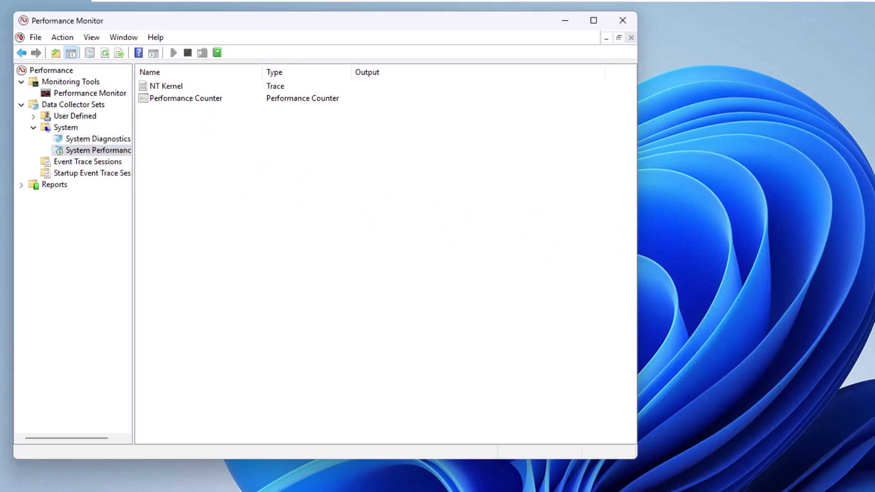
pyautogui.rightClick(95, 154)
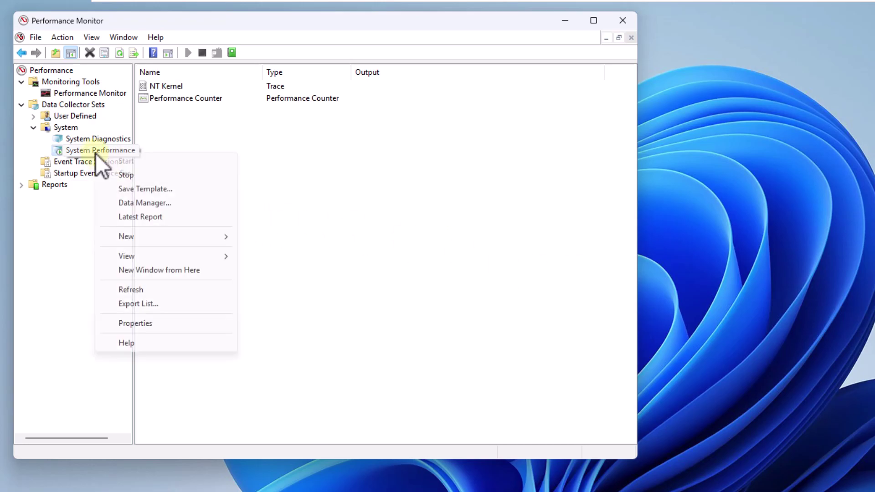
pyautogui.click(132, 175)
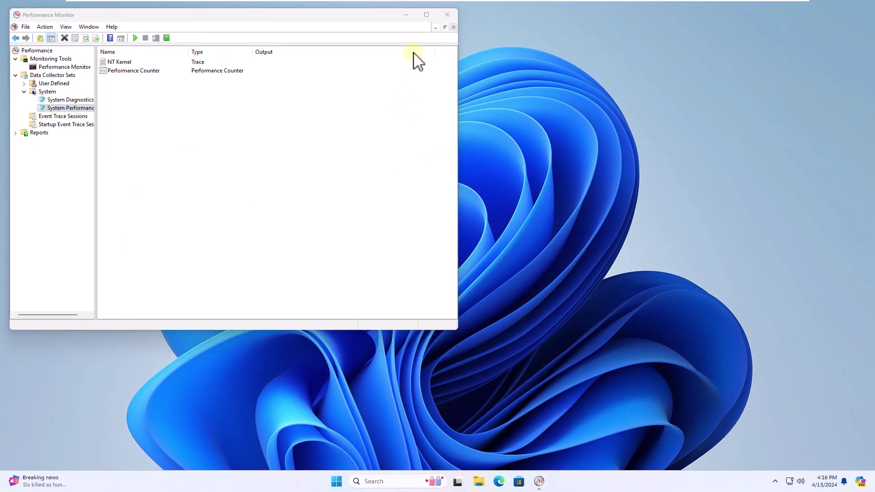
pyautogui.click(447, 14)
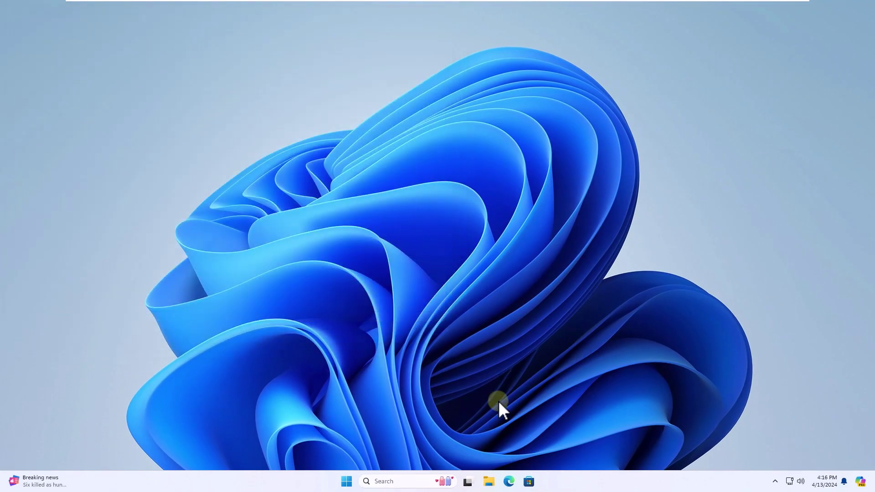
pyautogui.press('super+e')
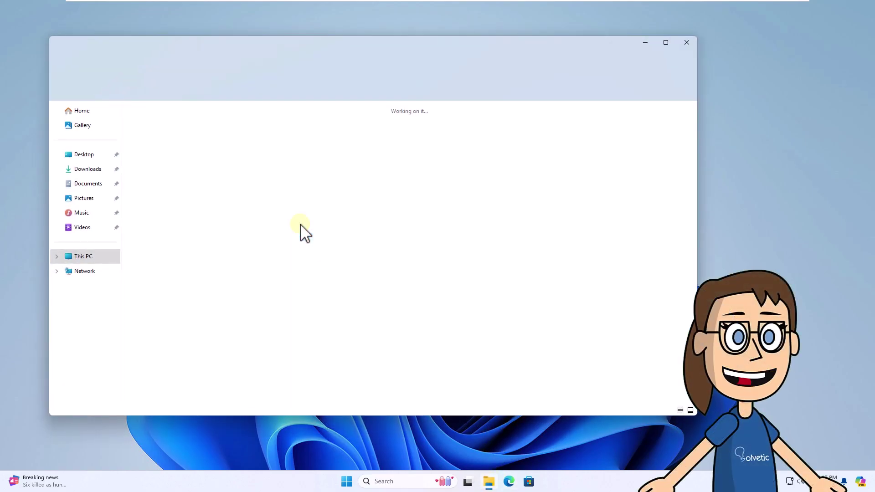
pyautogui.doubleClick(202, 138)
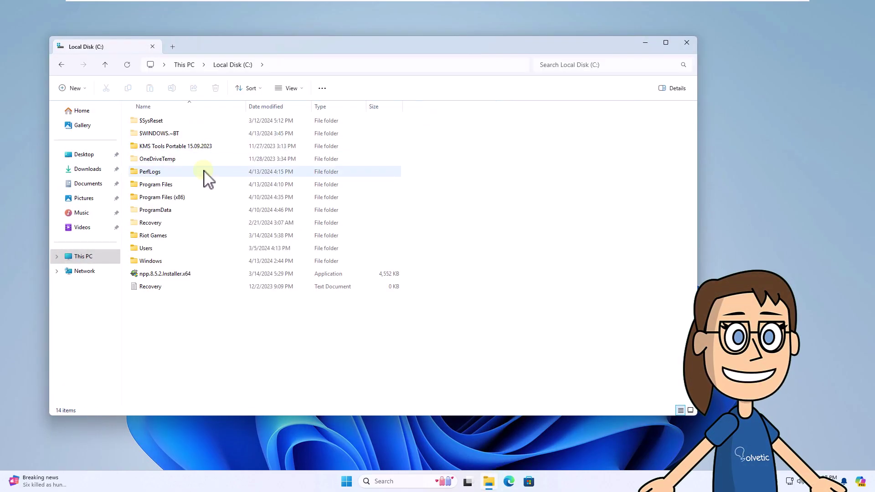
pyautogui.click(221, 177)
pyautogui.doubleClick(221, 176)
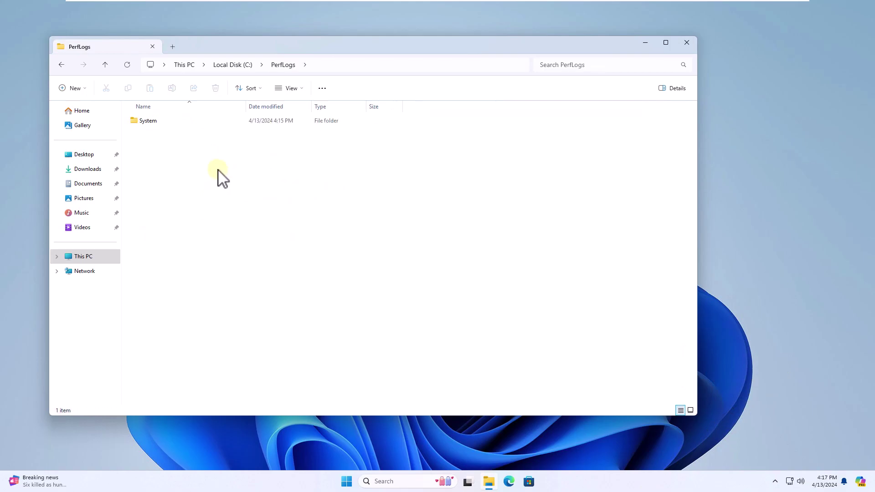
pyautogui.doubleClick(203, 122)
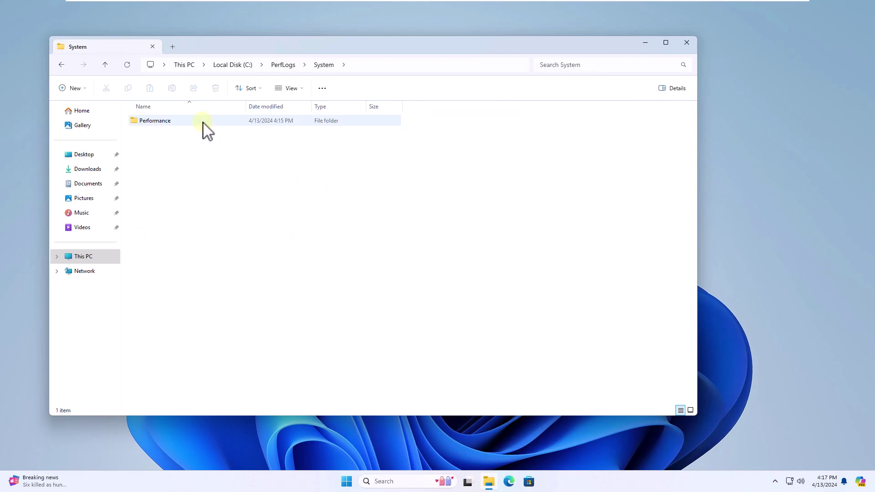
pyautogui.doubleClick(203, 122)
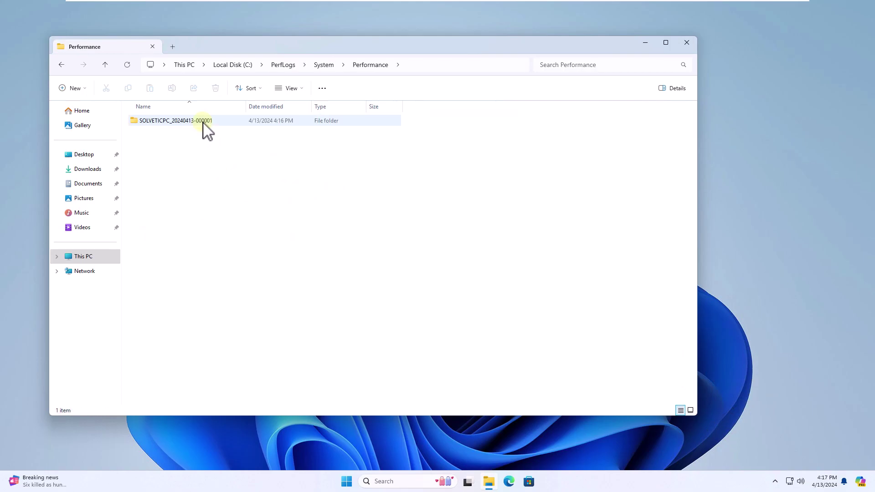
pyautogui.doubleClick(203, 122)
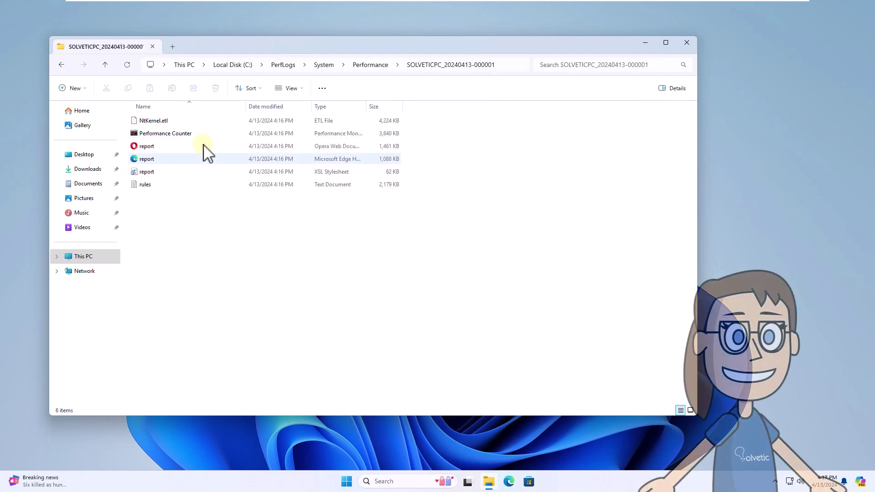
# Open the HTML report, examine the memory figures in the System Performance Report, and close the browser.
pyautogui.click(168, 162)
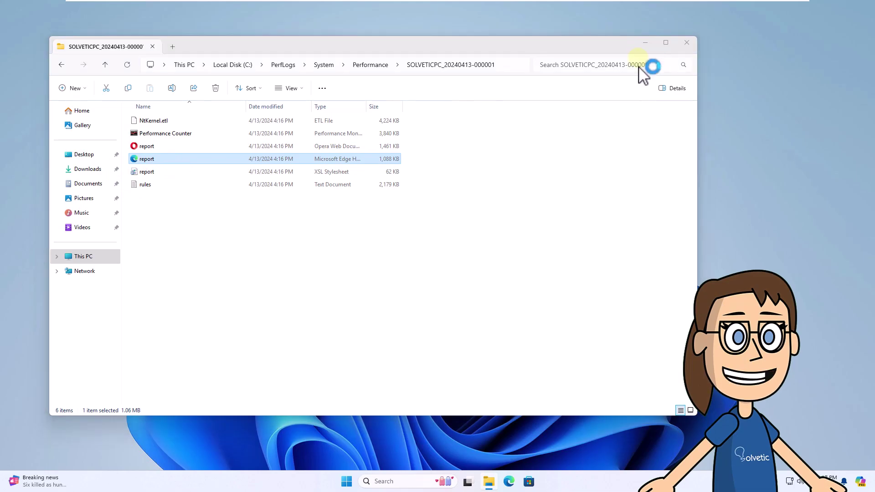
pyautogui.click(645, 43)
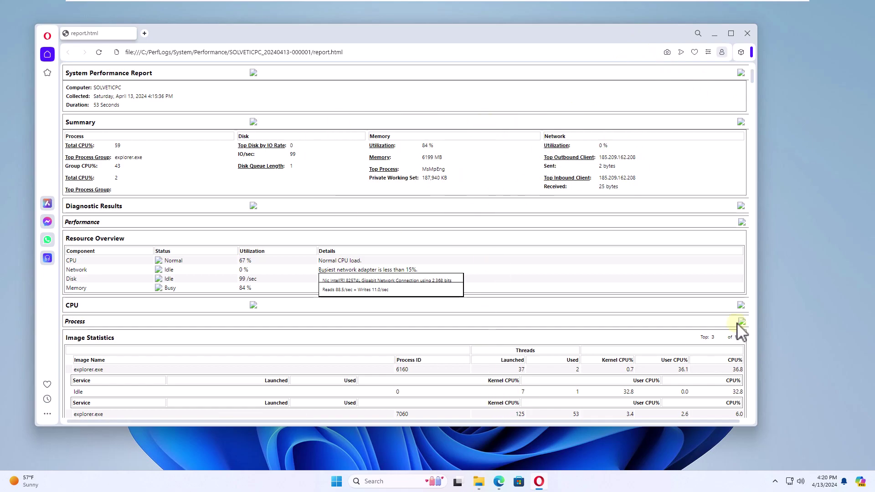
pyautogui.click(748, 33)
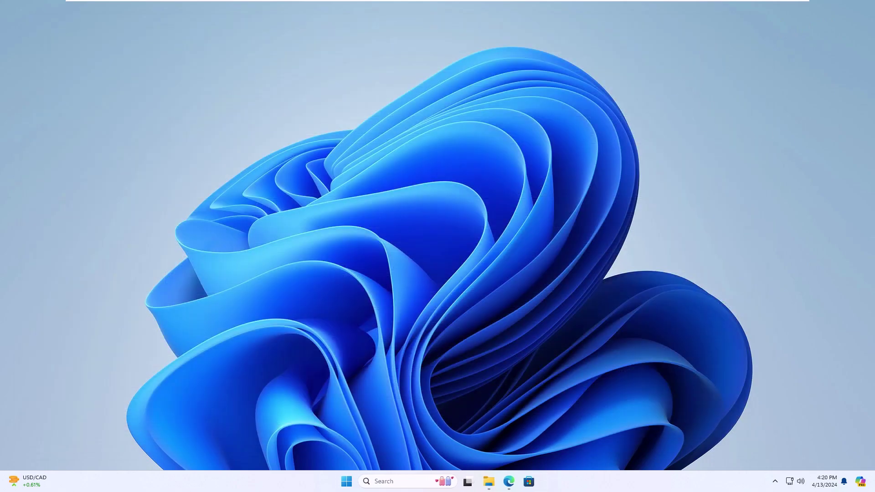